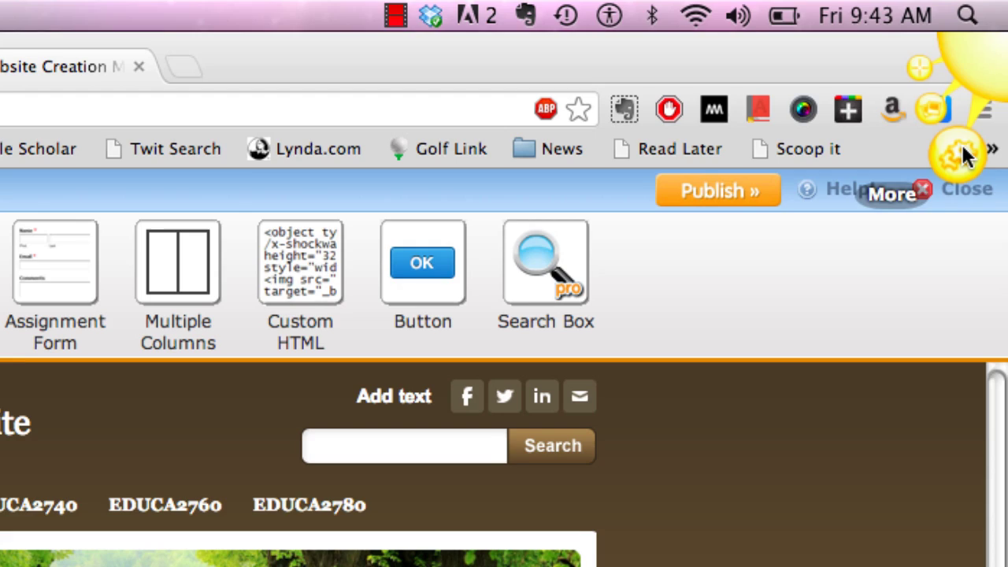
- Open the share button customization window from Jing's preferences
click(958, 154)
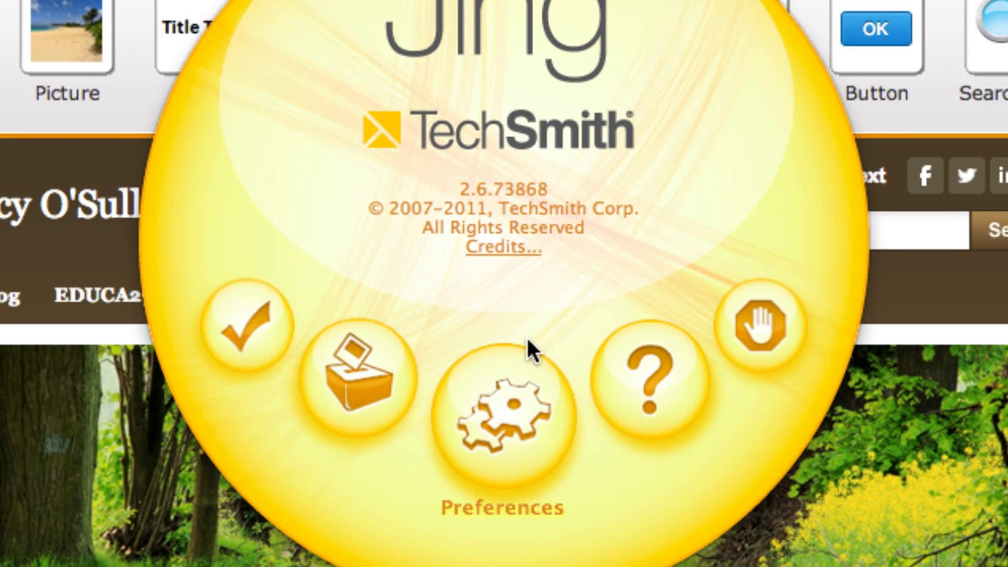
click(491, 438)
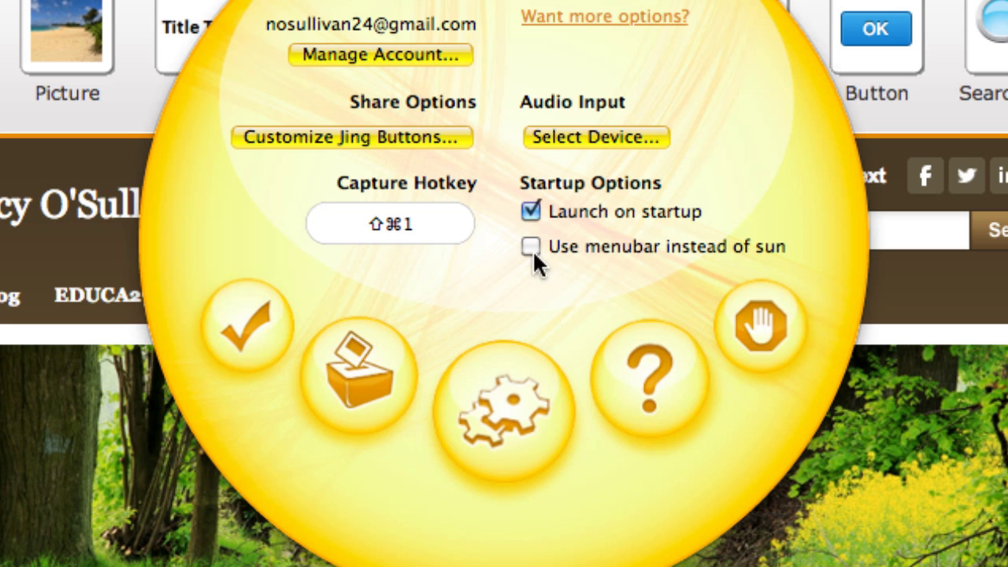
click(451, 136)
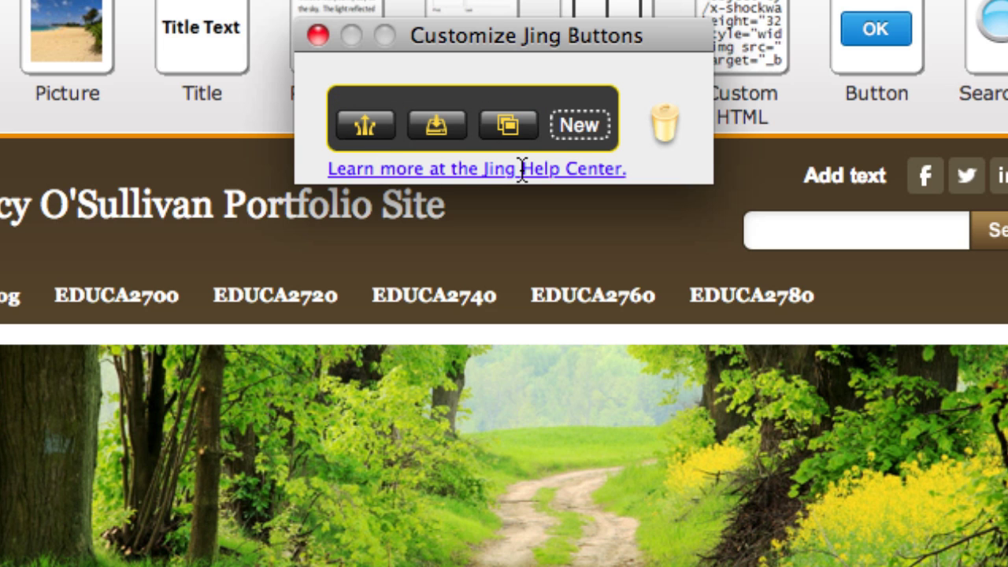
- Create a Screencast.com share button named "Embed Code" with HTML Embed Code as clipboard contents, save it and close the customization window
click(570, 124)
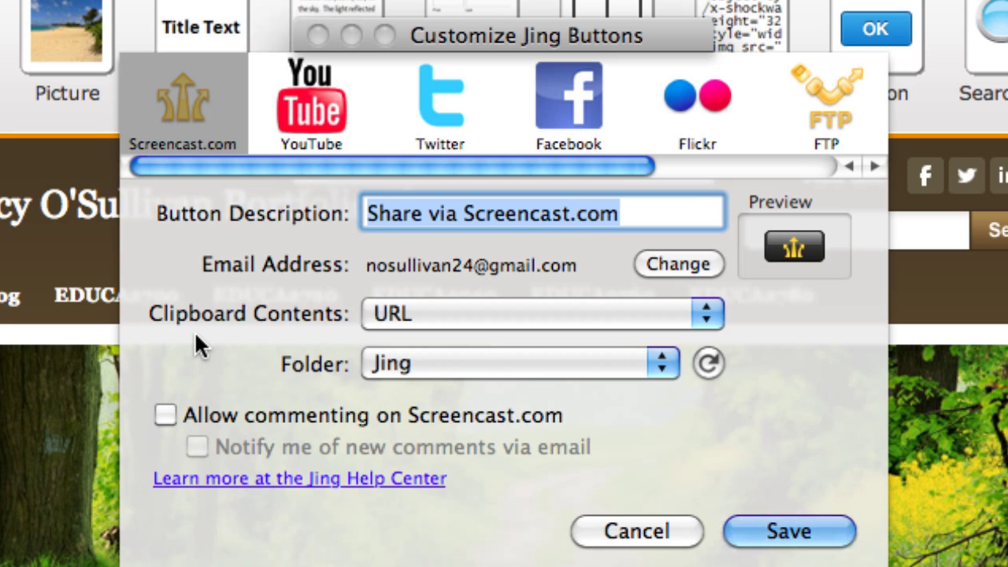
click(707, 315)
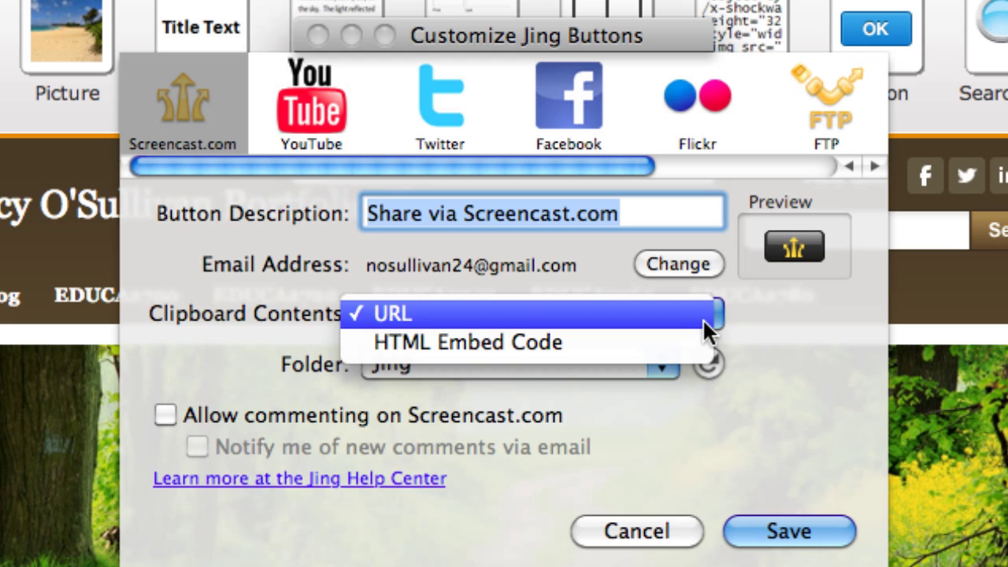
click(565, 344)
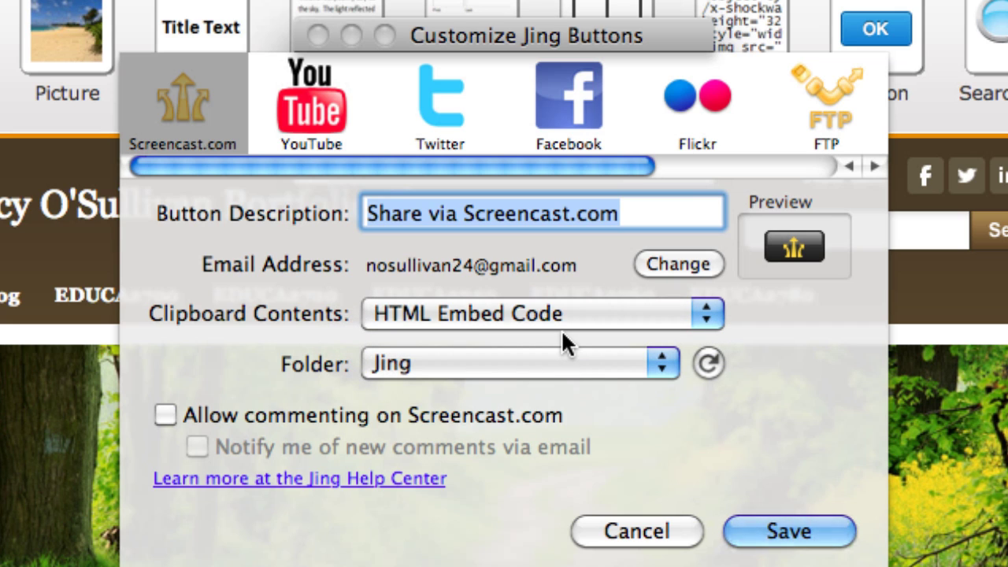
drag(638, 216, 348, 222)
text(Embed )
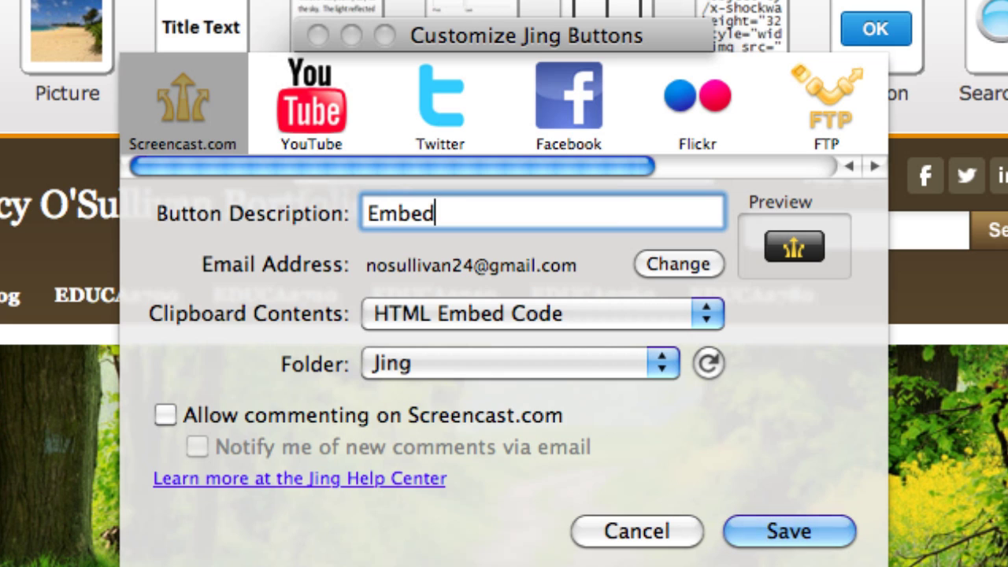
text(Code)
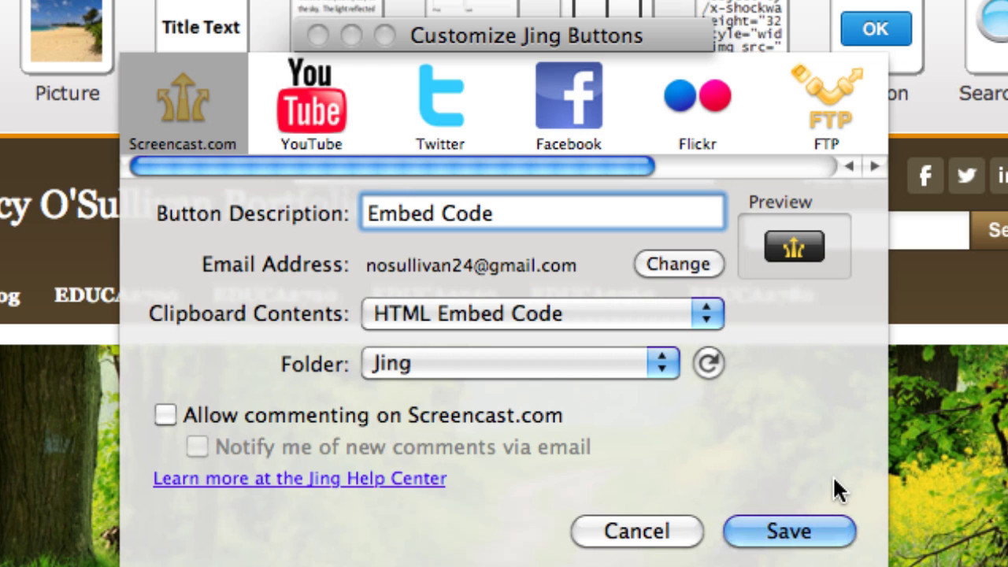
click(819, 533)
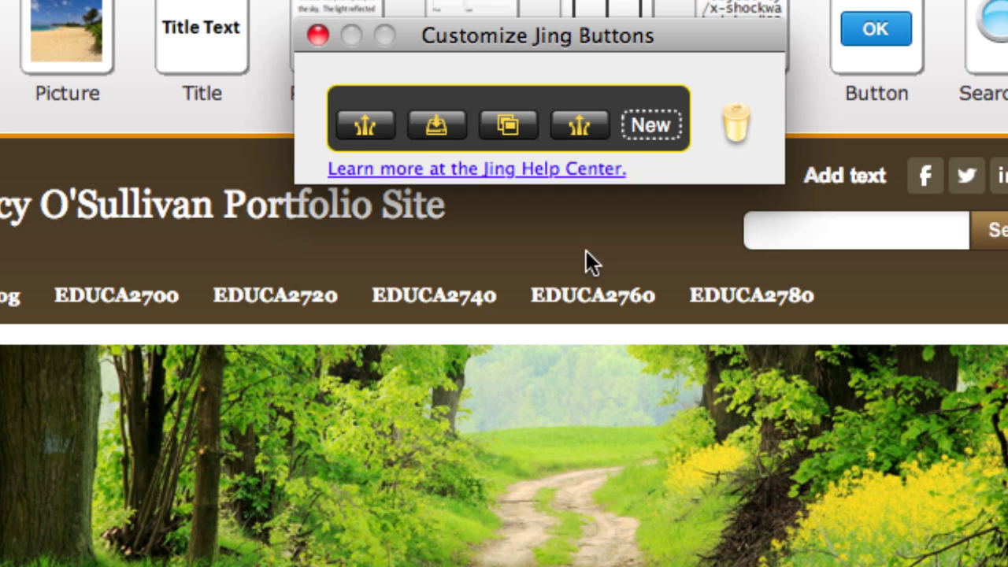
click(587, 168)
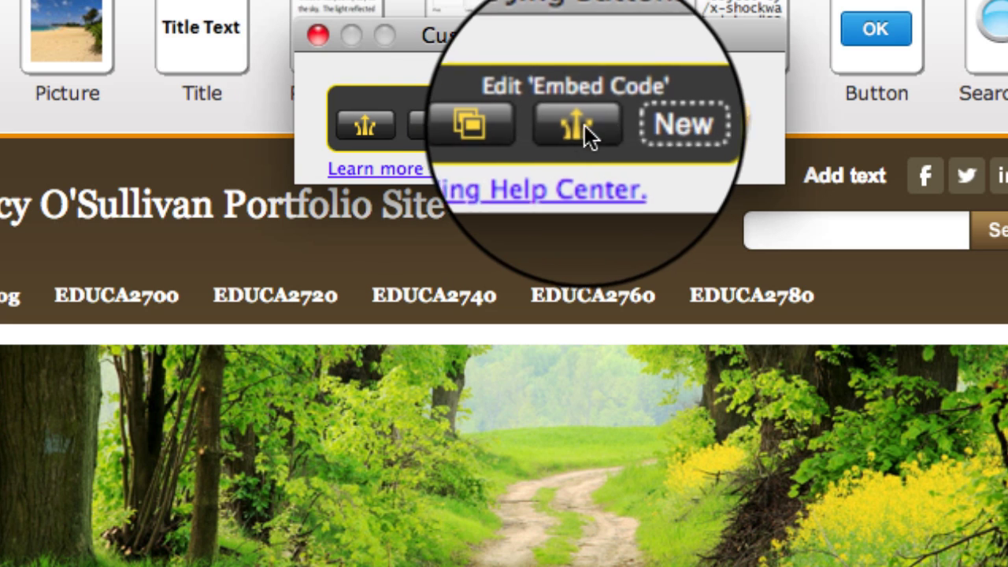
drag(585, 125, 562, 128)
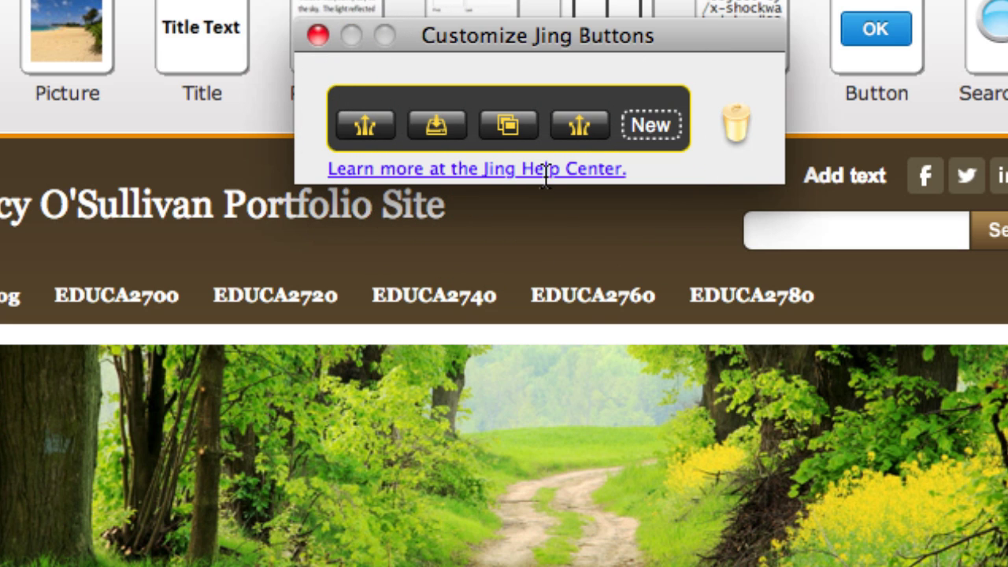
click(318, 35)
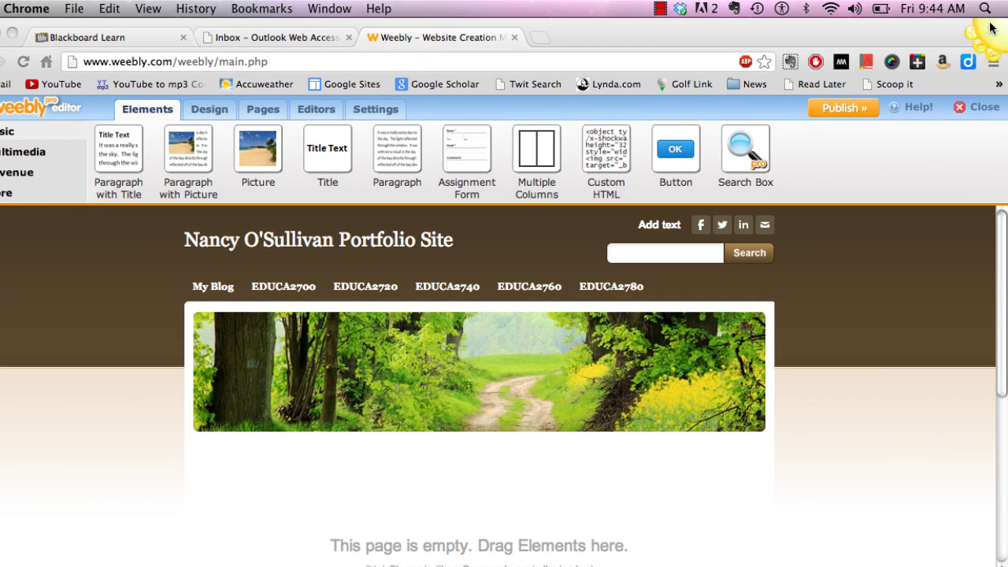
- Start a Jing video capture of a 1094 x 473 region covering the portfolio page below the editor's element bar
mouse_move(993, 30)
click(954, 40)
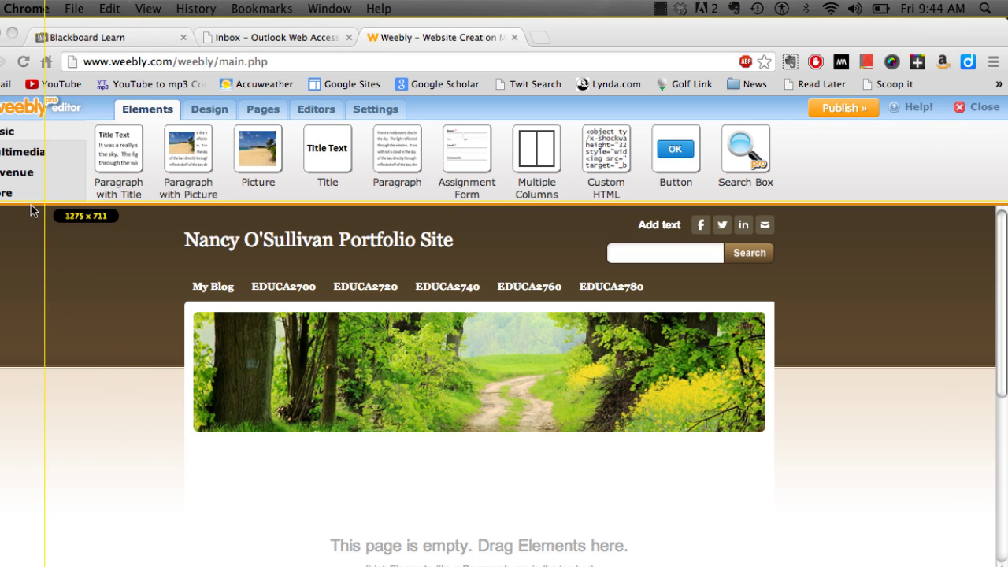
drag(32, 205, 929, 566)
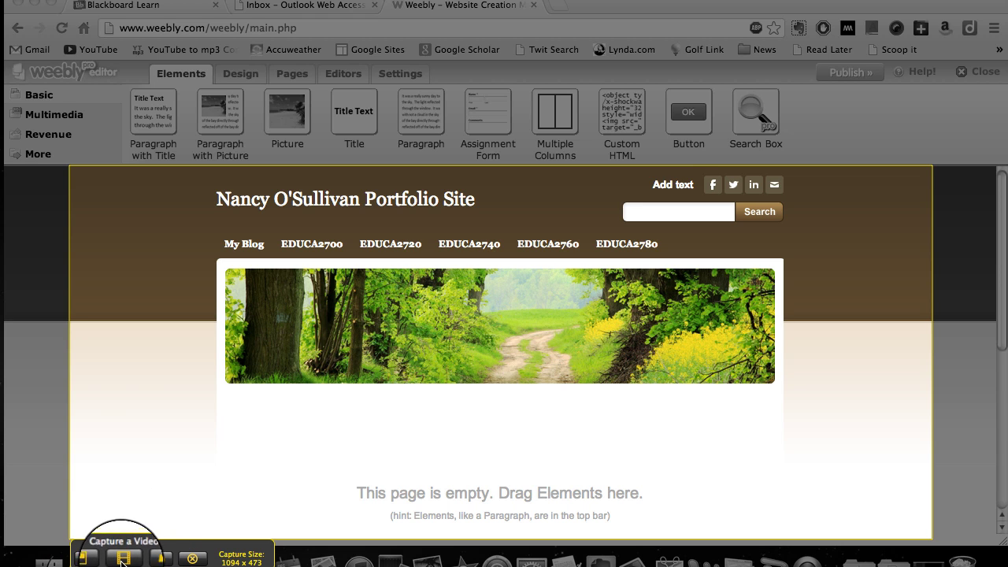
click(123, 560)
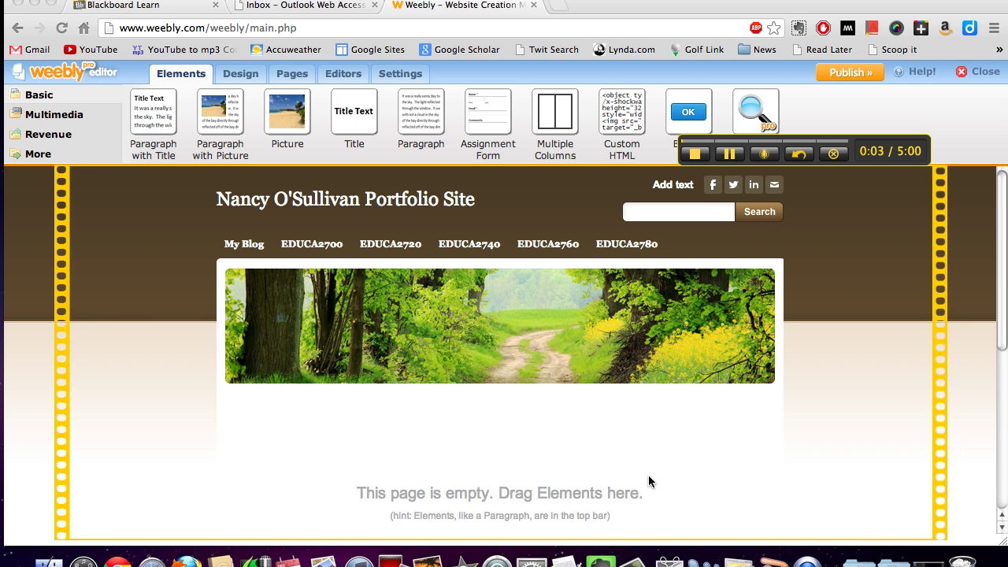
- Stop the recording, upload it to Screencast.com with the Embed Code share option and dismiss the upload notice
click(696, 156)
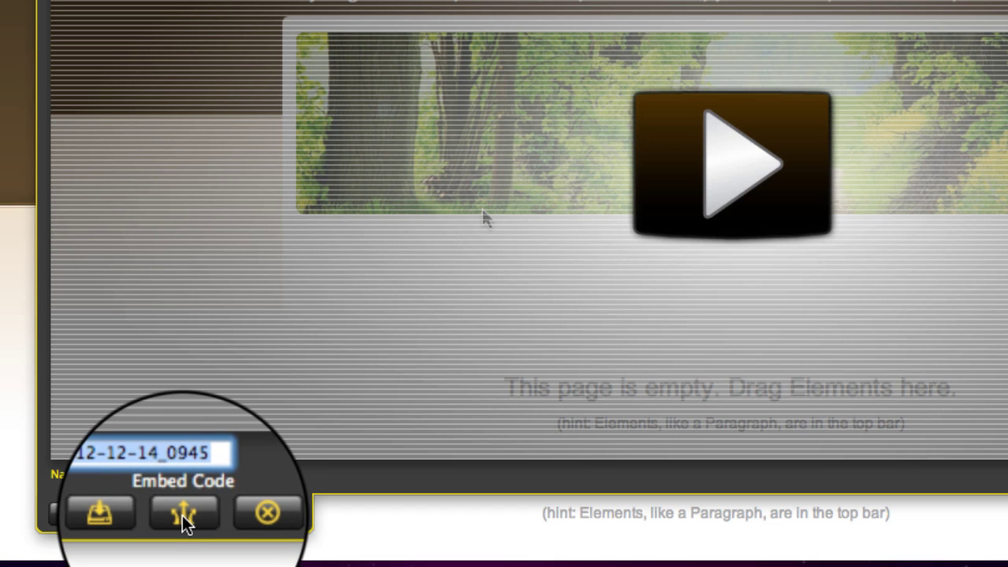
click(182, 516)
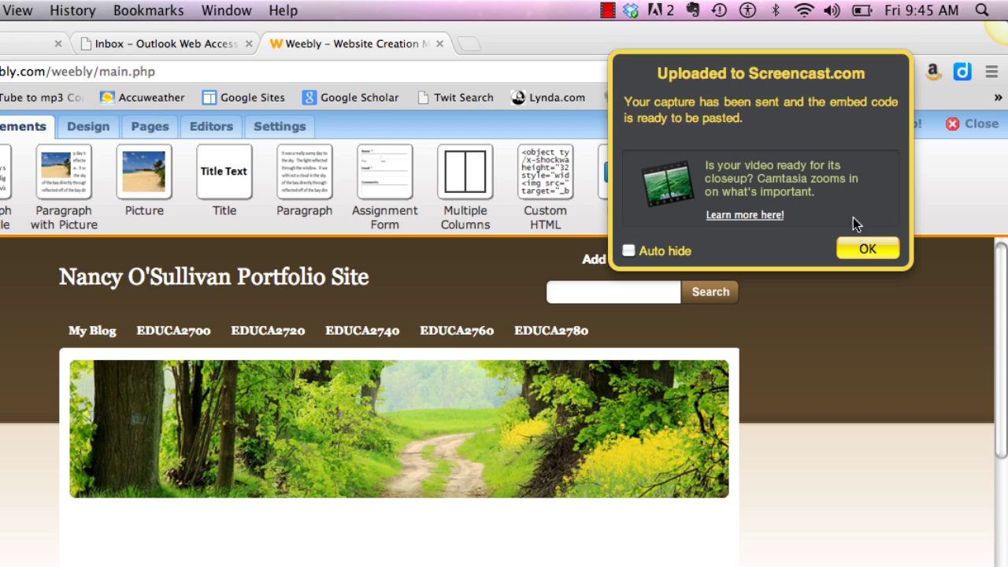
click(869, 249)
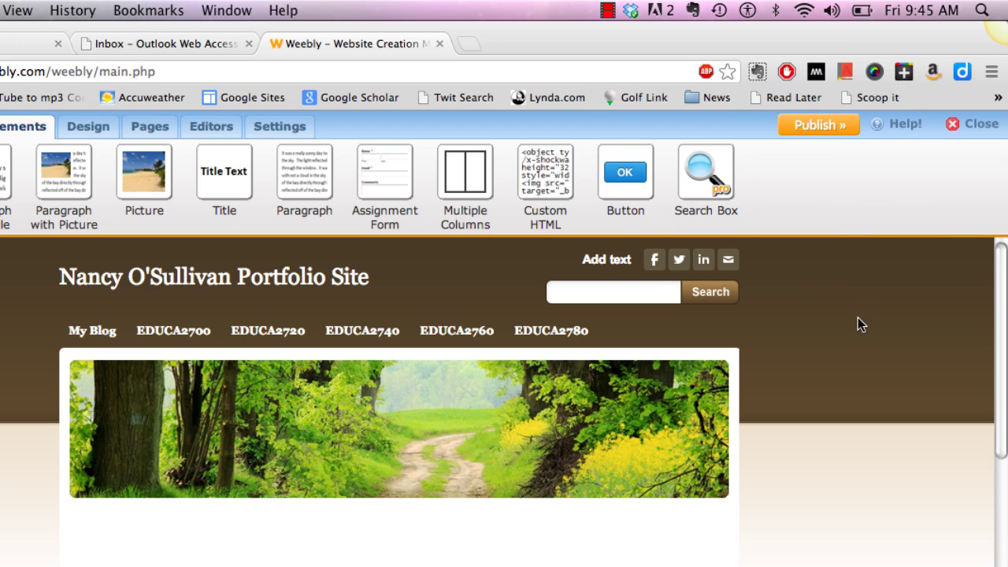
- Add a Custom HTML element below the banner on the empty Weebly page and paste the copied video embed code into it
scroll(520, 455, down, 2)
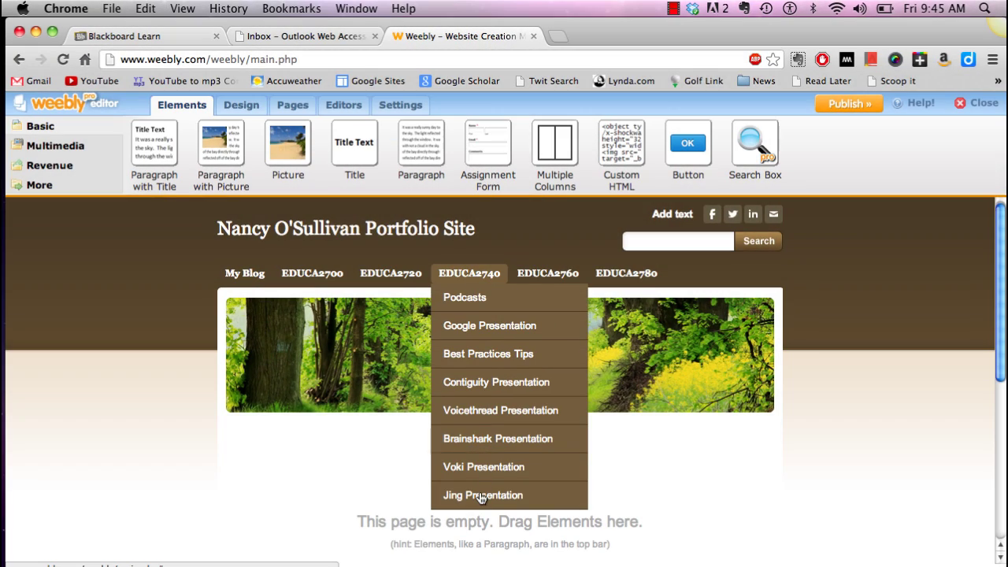
scroll(848, 446, down, 2)
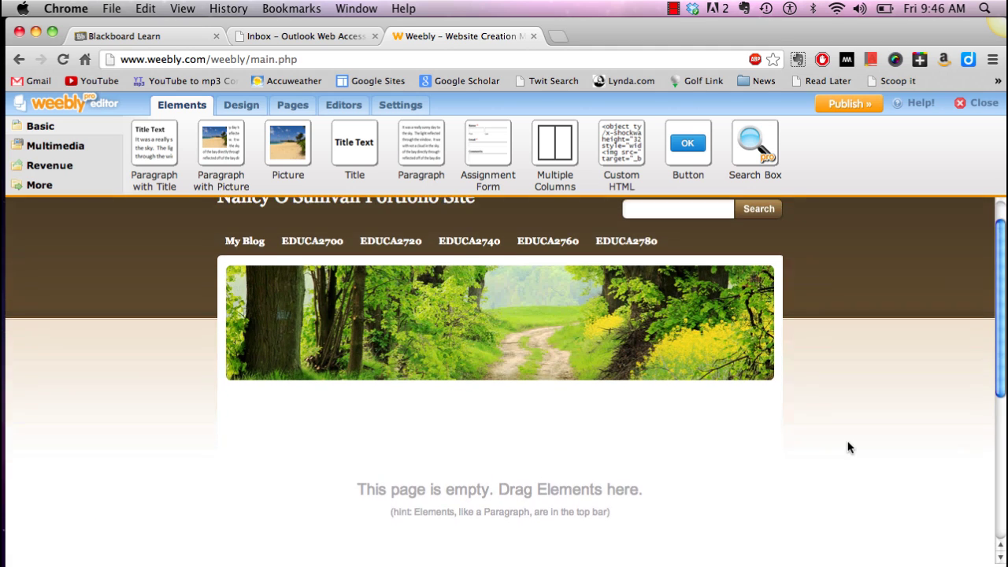
scroll(848, 446, up, 2)
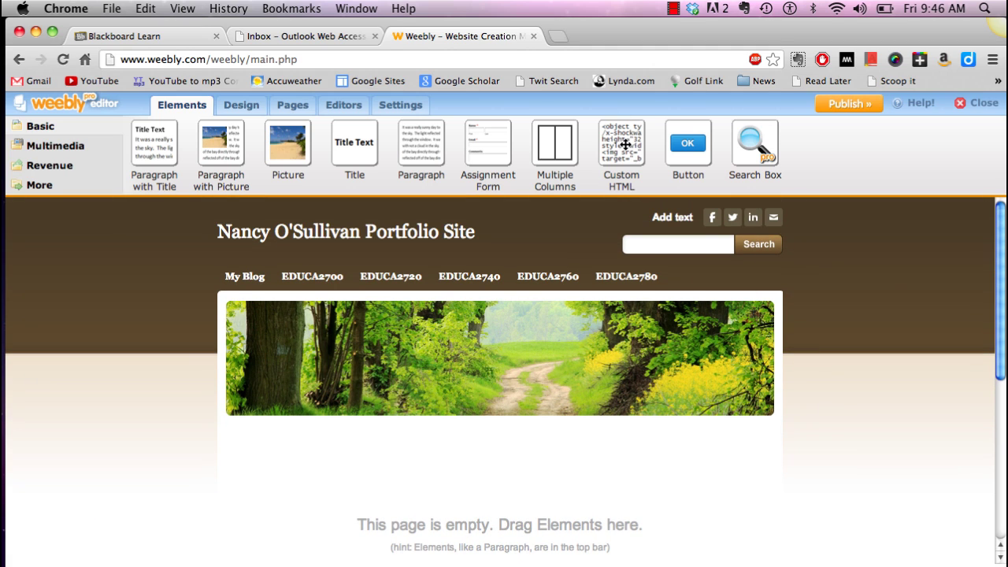
drag(625, 144, 363, 458)
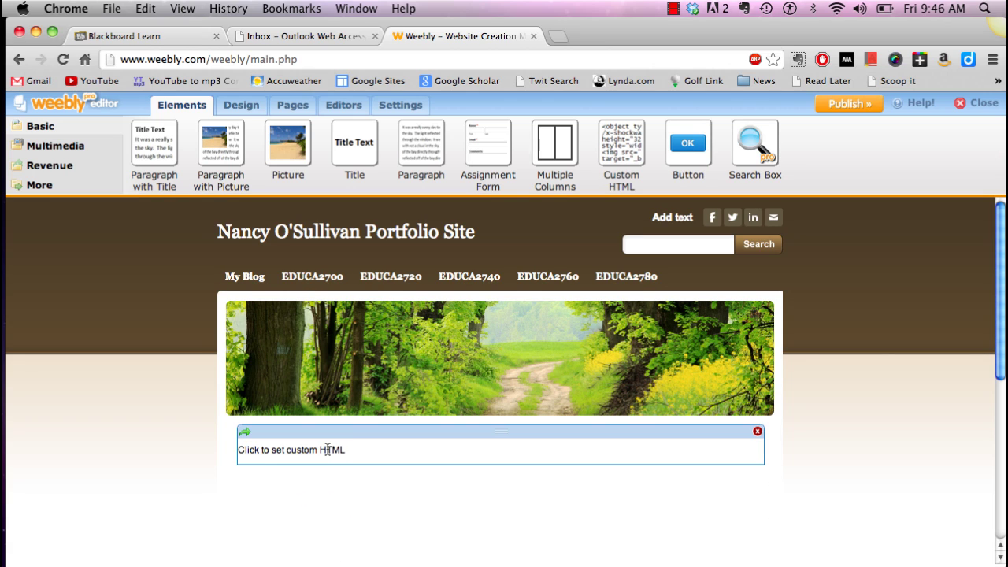
click(327, 449)
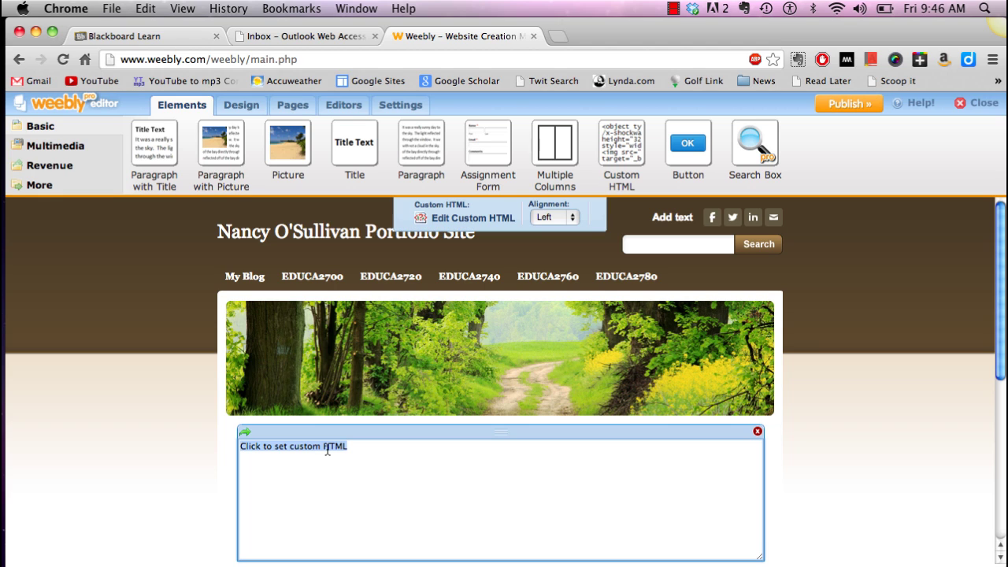
key(super+v)
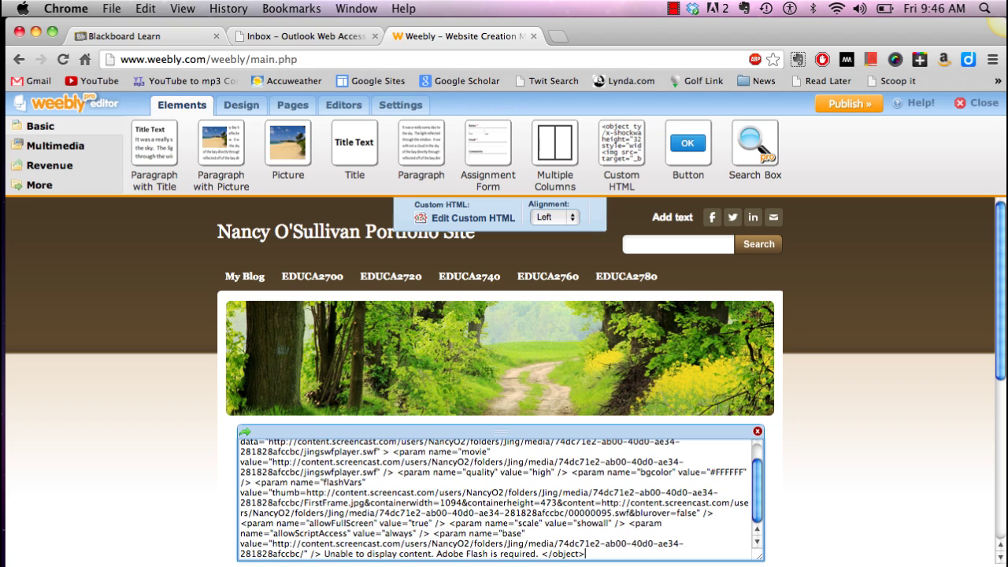
- Set the width of the scPlayer object in the embed code to 700
scroll(455, 516, up, 3)
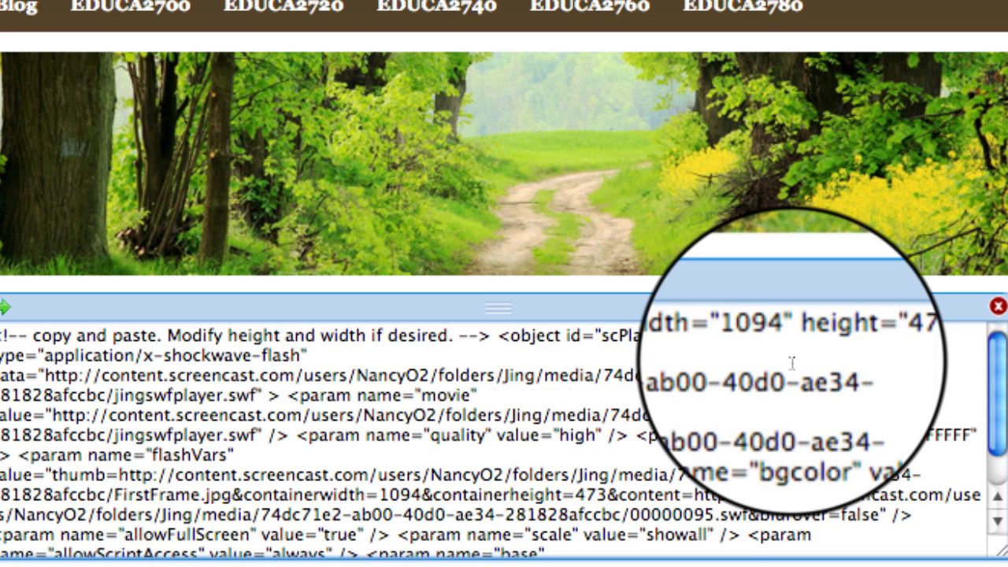
key(BackSpace)
key(BackSpace)
key(BackSpace)
key(BackSpace)
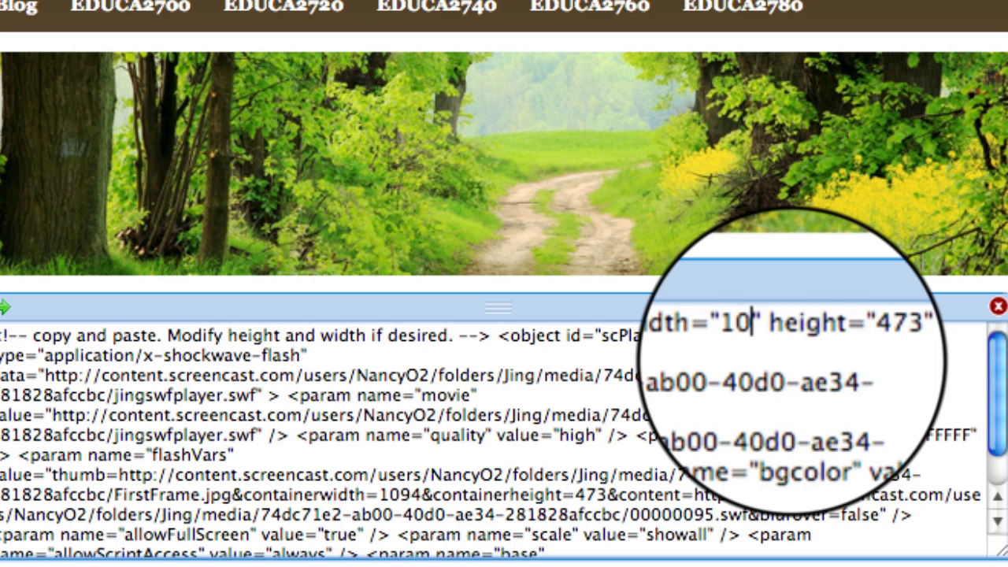
text(700)
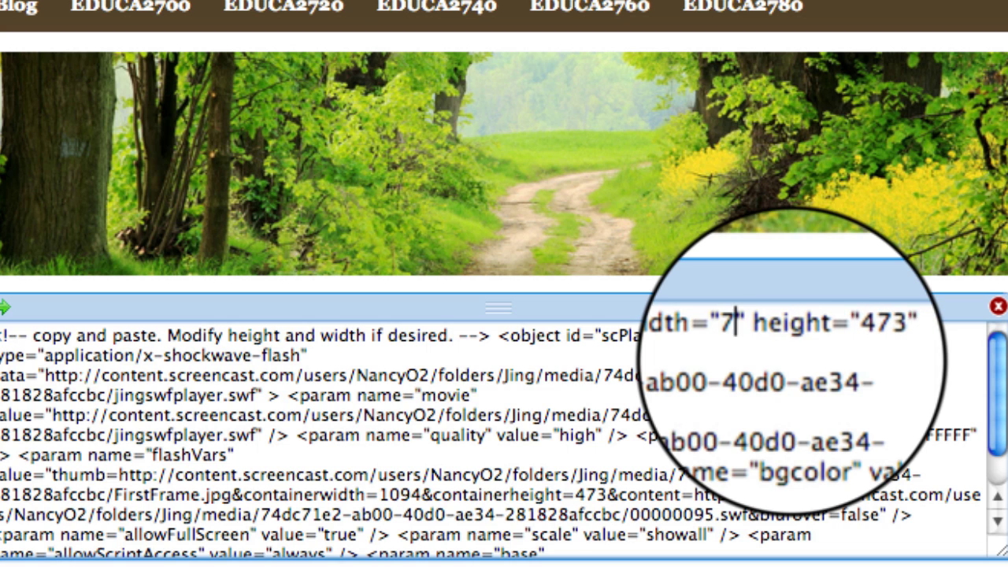
- Set the scPlayer object's height to 550 and finish editing the HTML to show the embedded video on the page
click(827, 336)
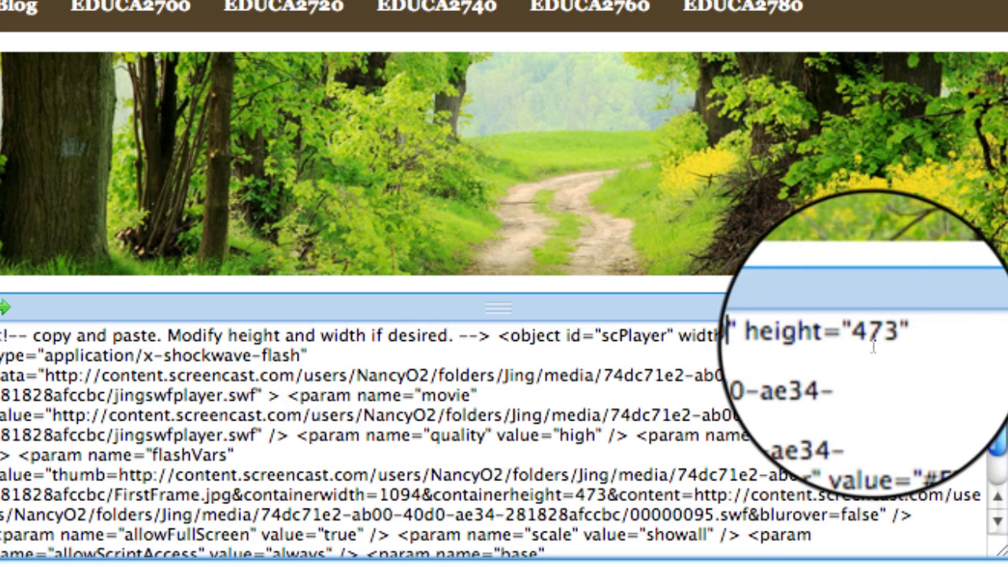
key(BackSpace)
key(BackSpace)
key(BackSpace)
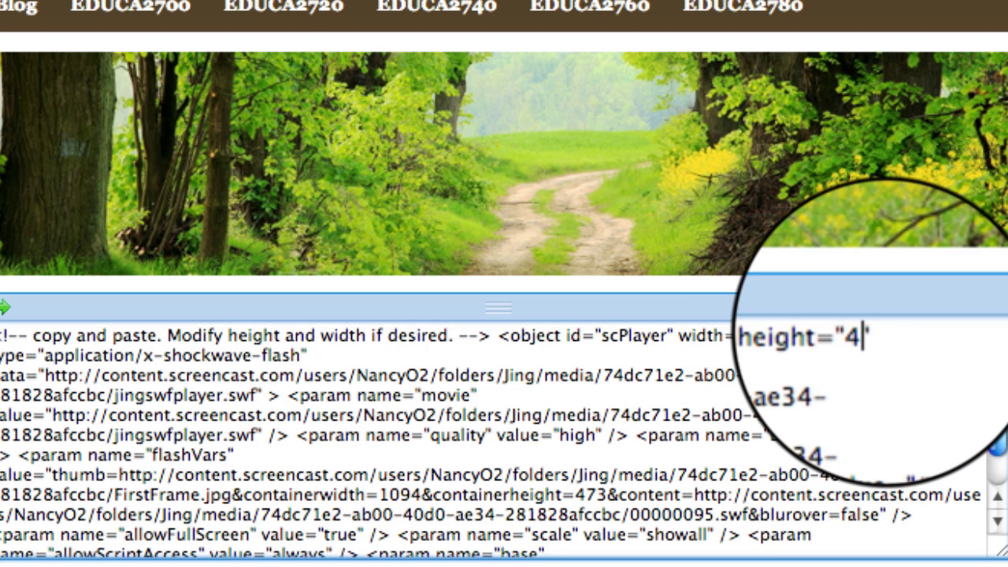
text(55)
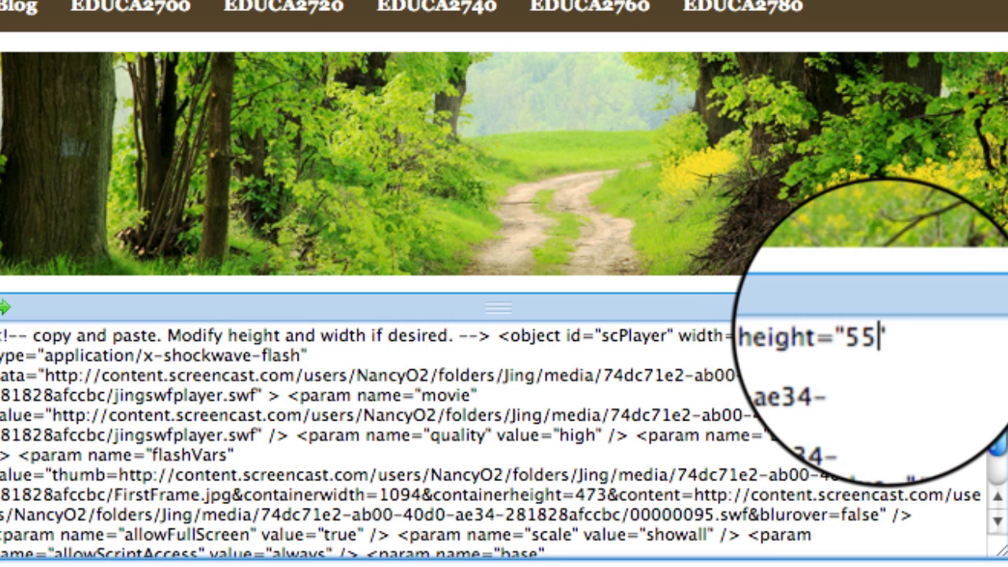
text(0)
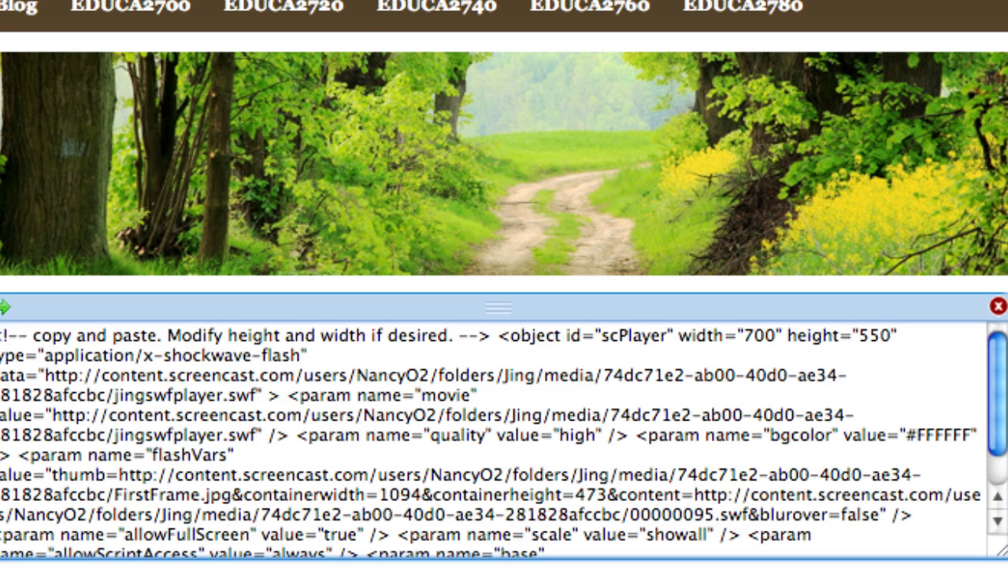
key(Escape)
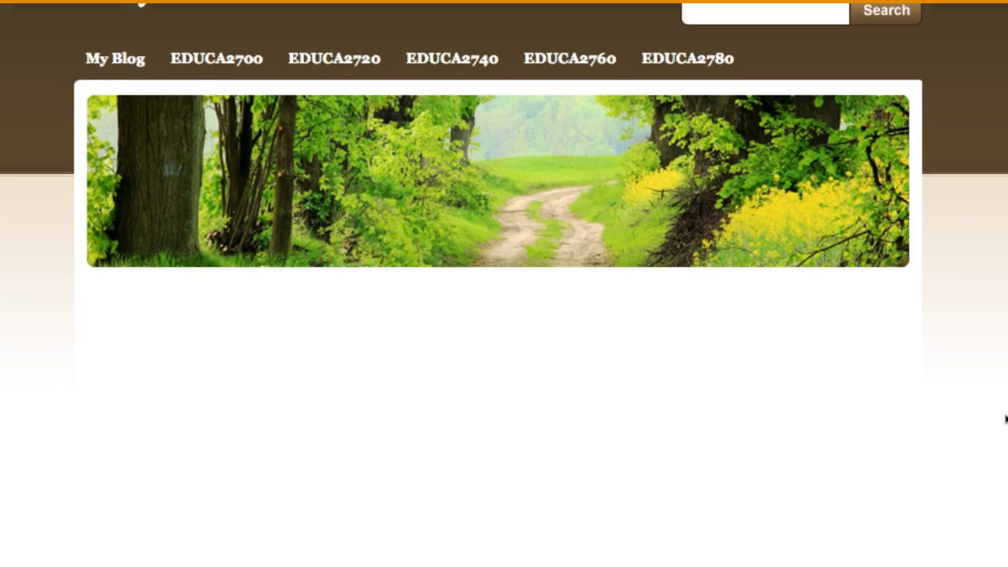
scroll(1006, 419, down, 3)
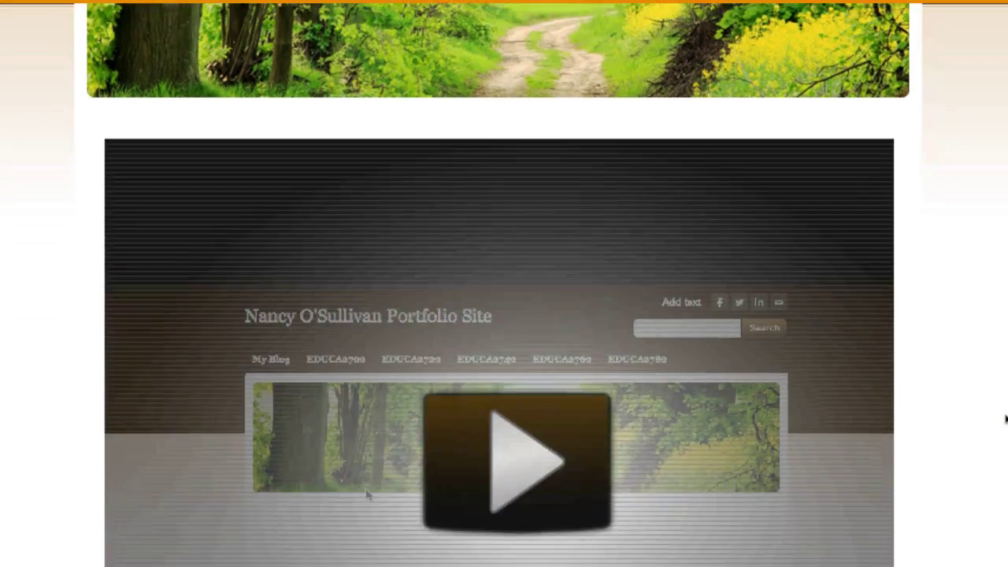